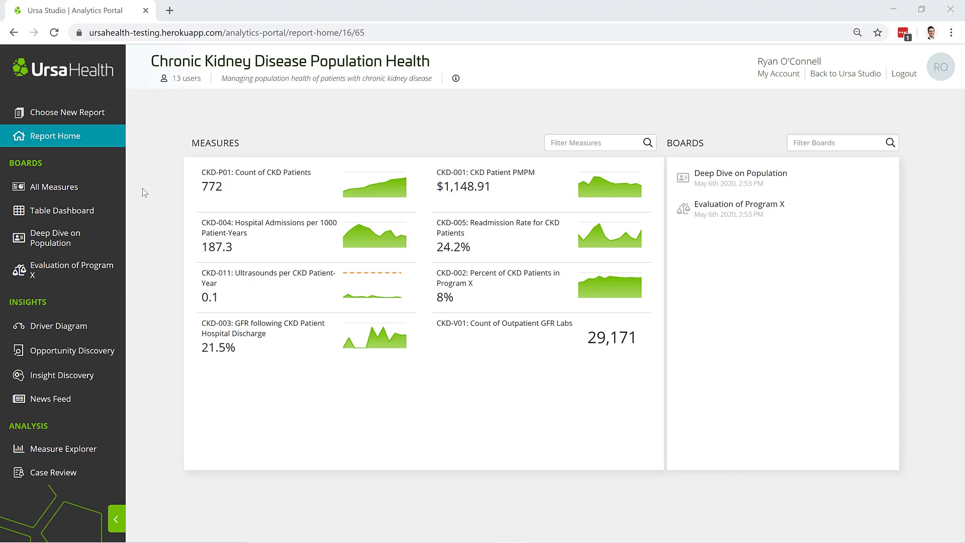
Open the CKD-001: CKD Patient PMPM measure from the All Measures board.
{"action": "left_click", "coordinate": [104, 194]}
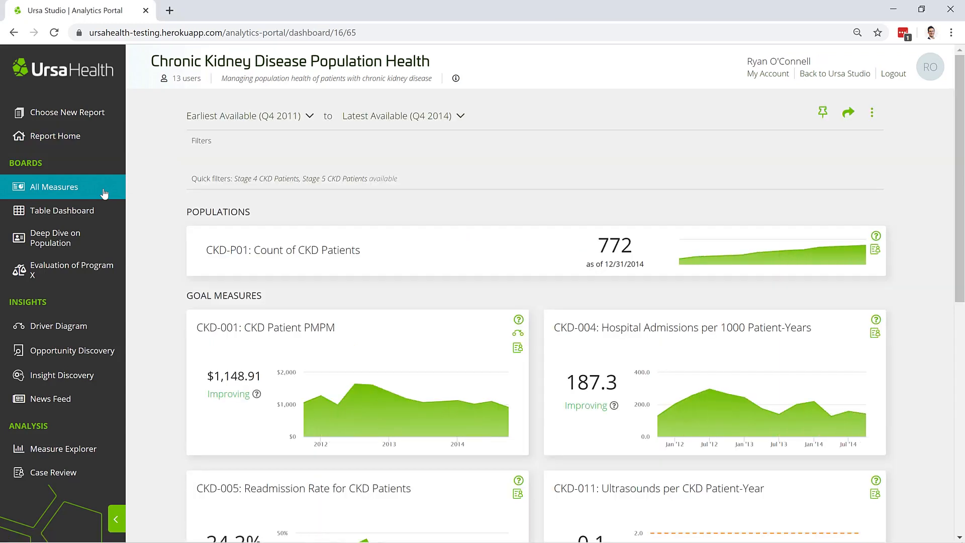
{"action": "left_click", "coordinate": [315, 333]}
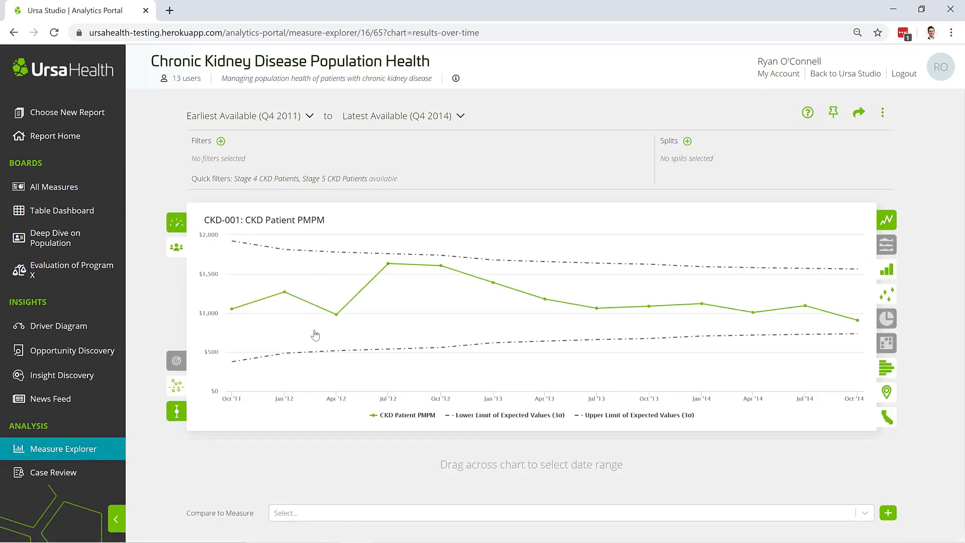
Show case volume on the CKD Patient PMPM chart, and turn the trend line on and back off.
{"action": "left_click", "coordinate": [175, 249]}
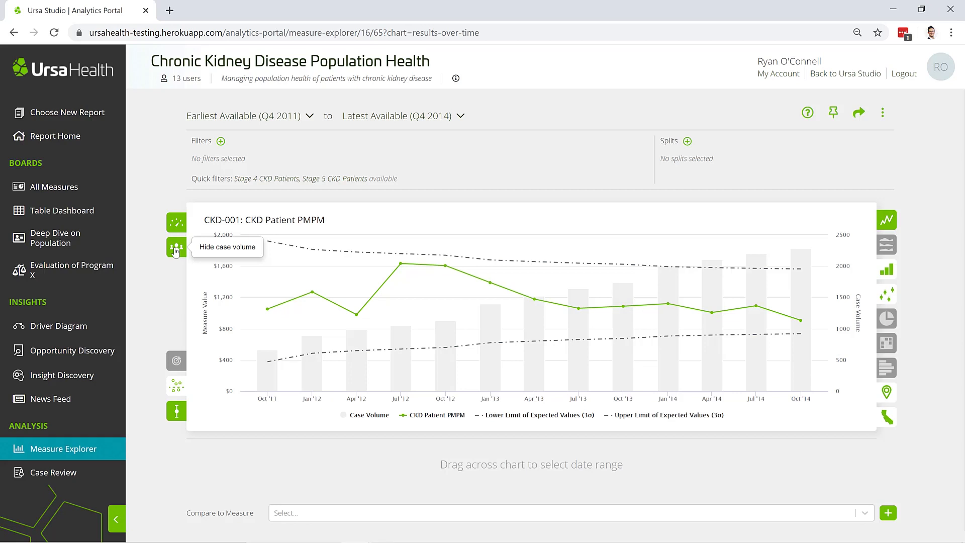
{"action": "left_click", "coordinate": [175, 387]}
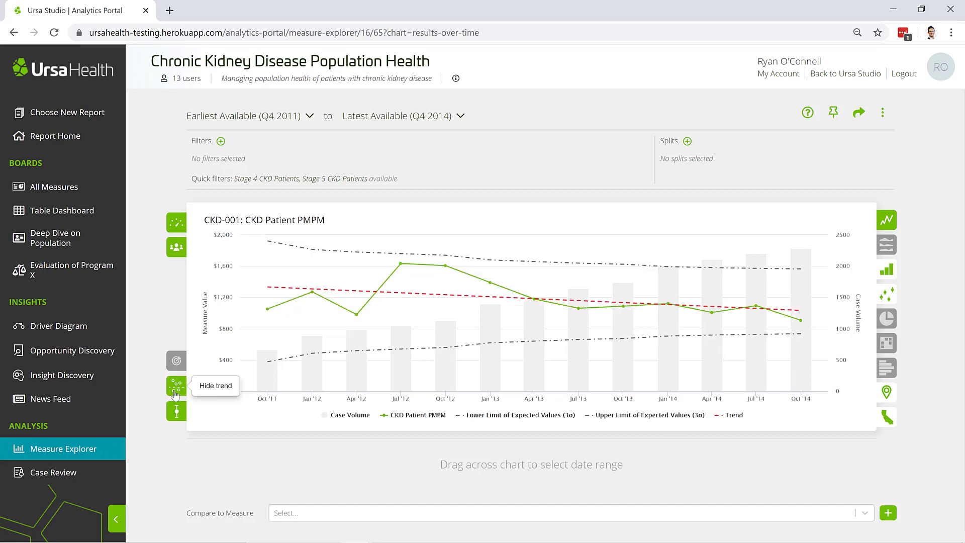
{"action": "left_click", "coordinate": [176, 394]}
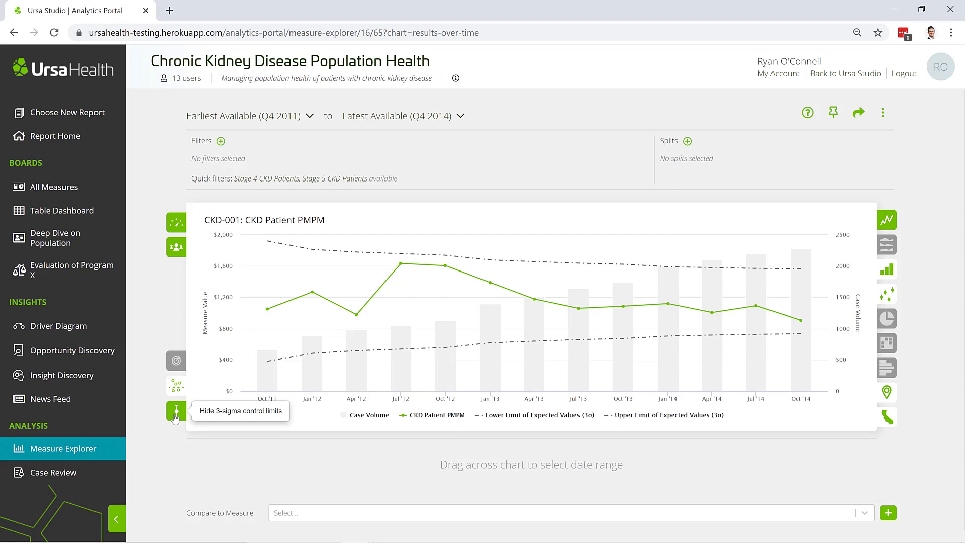
Hide the 3-sigma control limits and the case volume on the CKD Patient PMPM chart.
{"action": "left_click", "coordinate": [175, 417]}
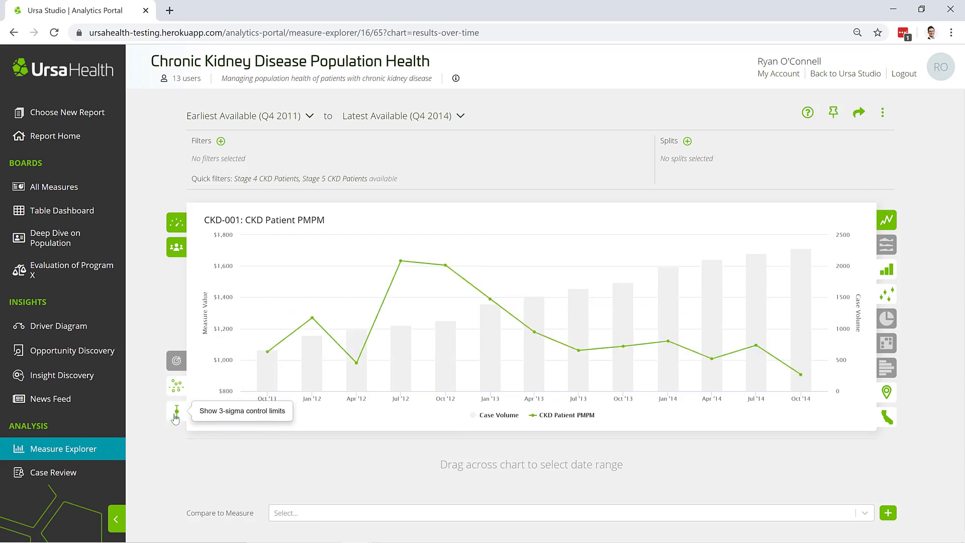
{"action": "left_click", "coordinate": [176, 418]}
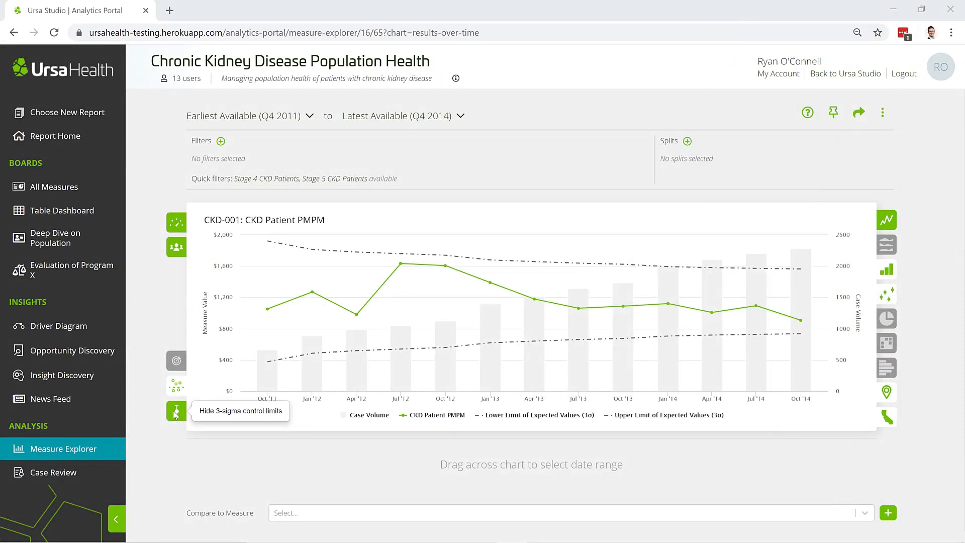
{"action": "left_click", "coordinate": [176, 412]}
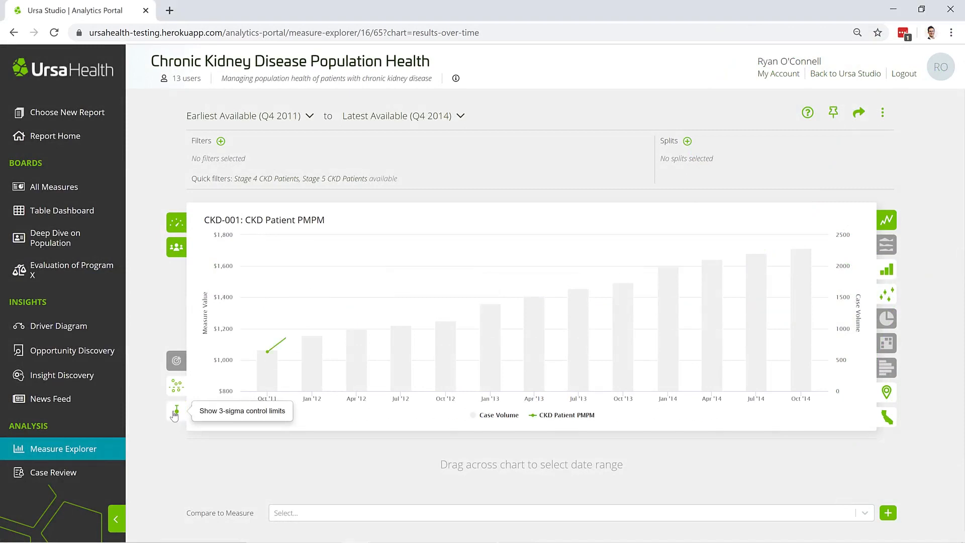
{"action": "left_click", "coordinate": [176, 251]}
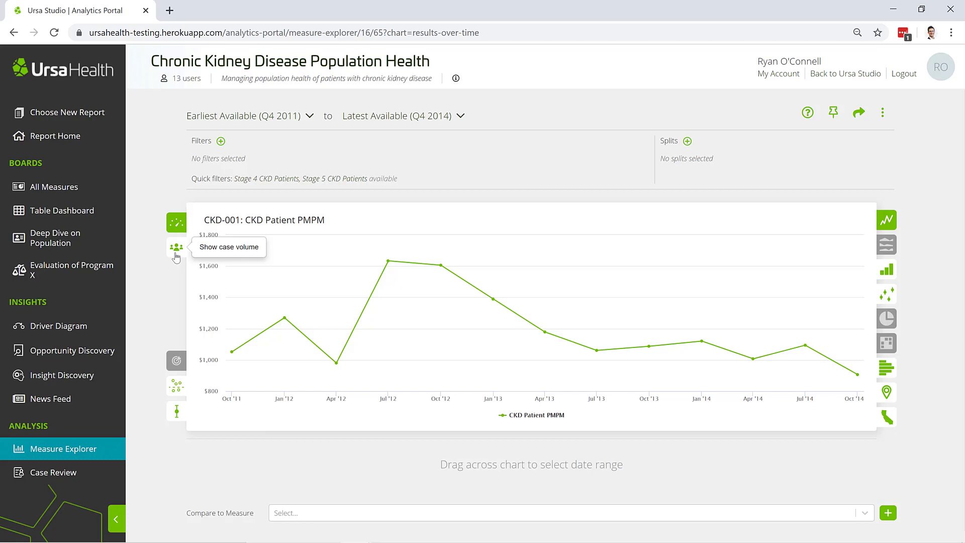
Split the measure by Current Program X Enrollment Category and display it as a bar chart.
{"action": "left_click", "coordinate": [687, 142]}
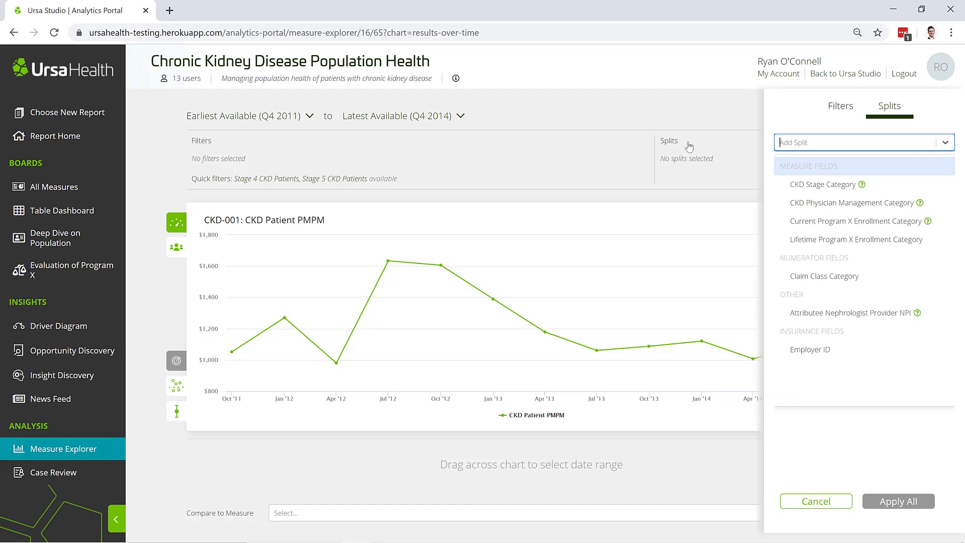
{"action": "left_click", "coordinate": [860, 225]}
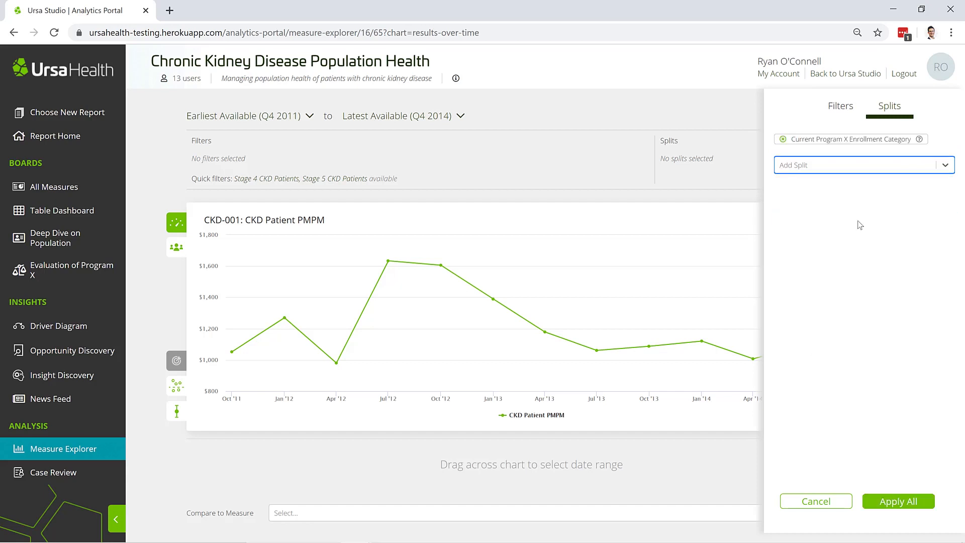
{"action": "left_click", "coordinate": [899, 501]}
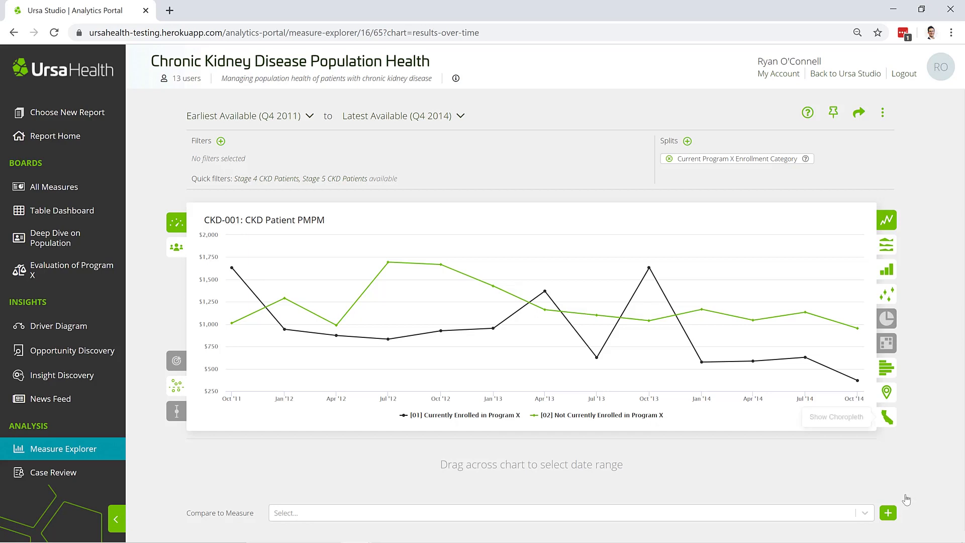
{"action": "left_click", "coordinate": [887, 272]}
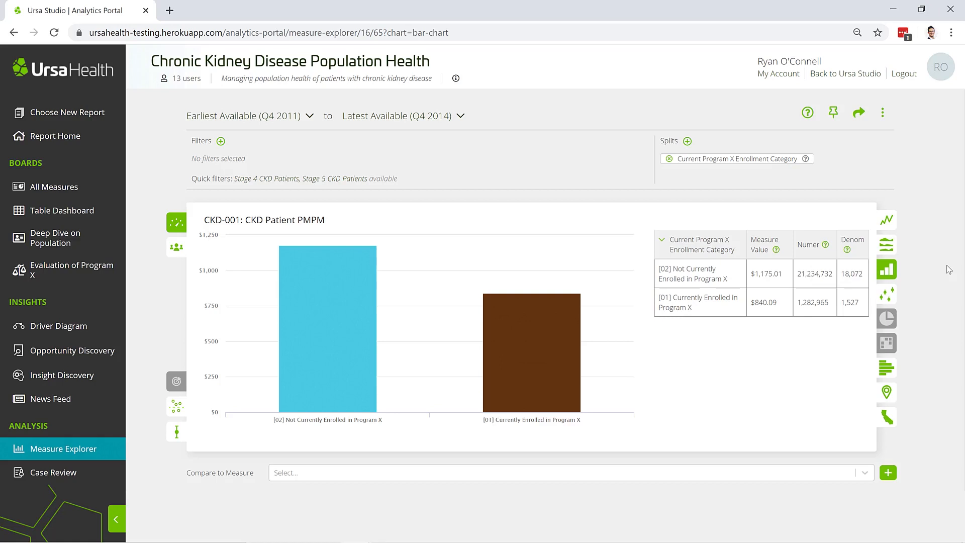
Display the measure as sparklines and add CKD Stage Category as a second split.
{"action": "left_click", "coordinate": [888, 246]}
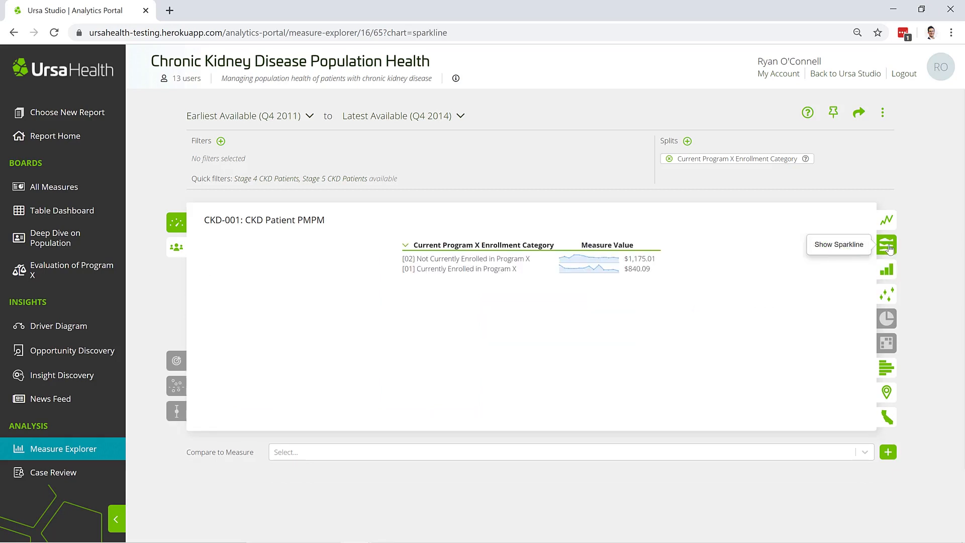
{"action": "left_click", "coordinate": [687, 142]}
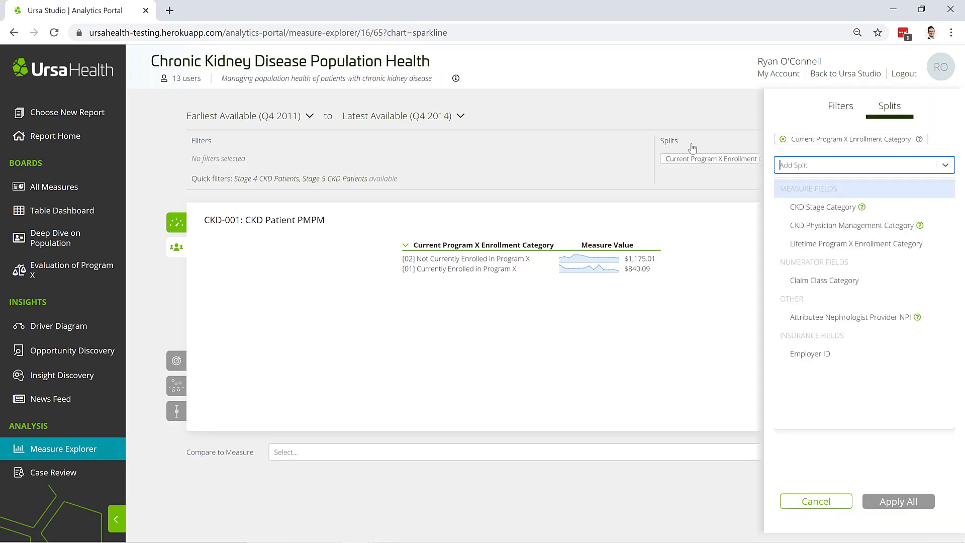
{"action": "left_click", "coordinate": [838, 210]}
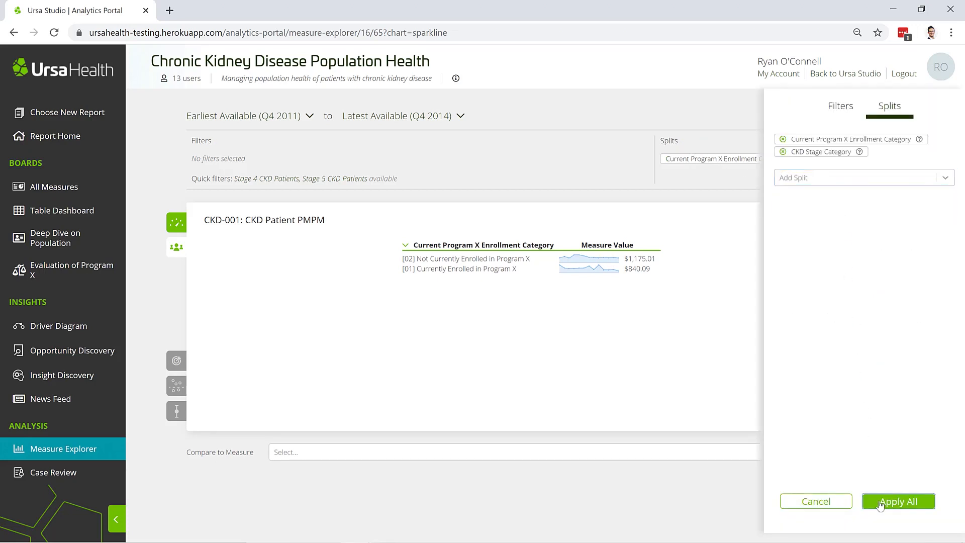
{"action": "left_click", "coordinate": [881, 503]}
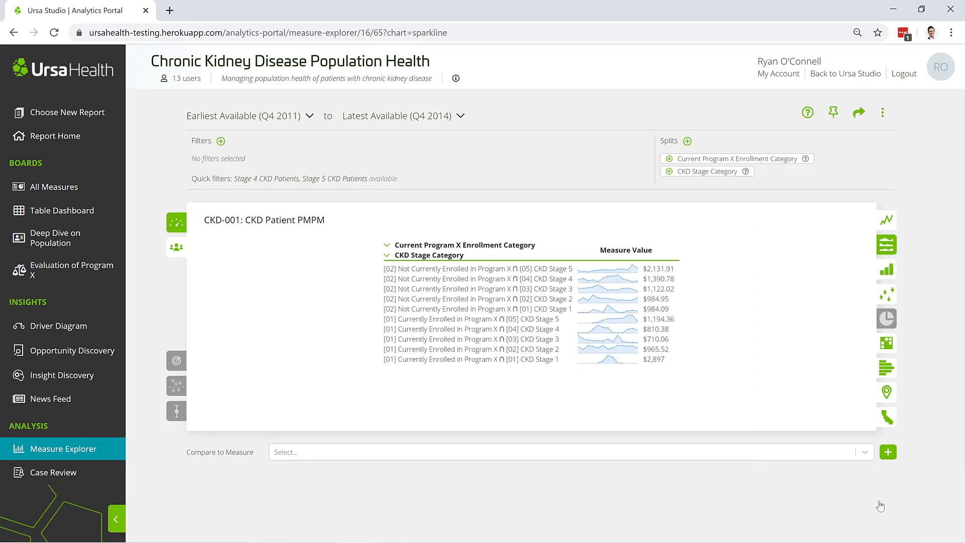
View the two-way split as a heat map, and return to the bar chart.
{"action": "left_click", "coordinate": [887, 345]}
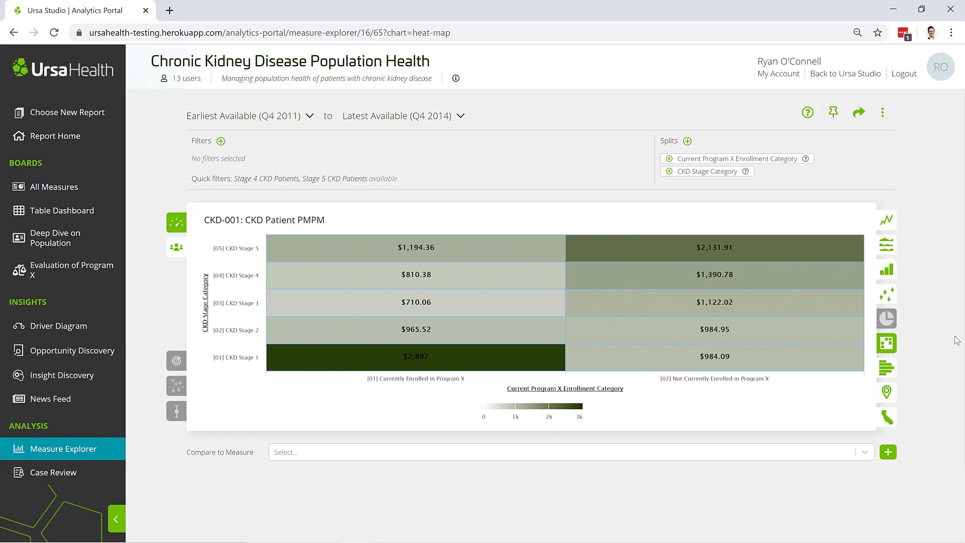
{"action": "left_click", "coordinate": [886, 271]}
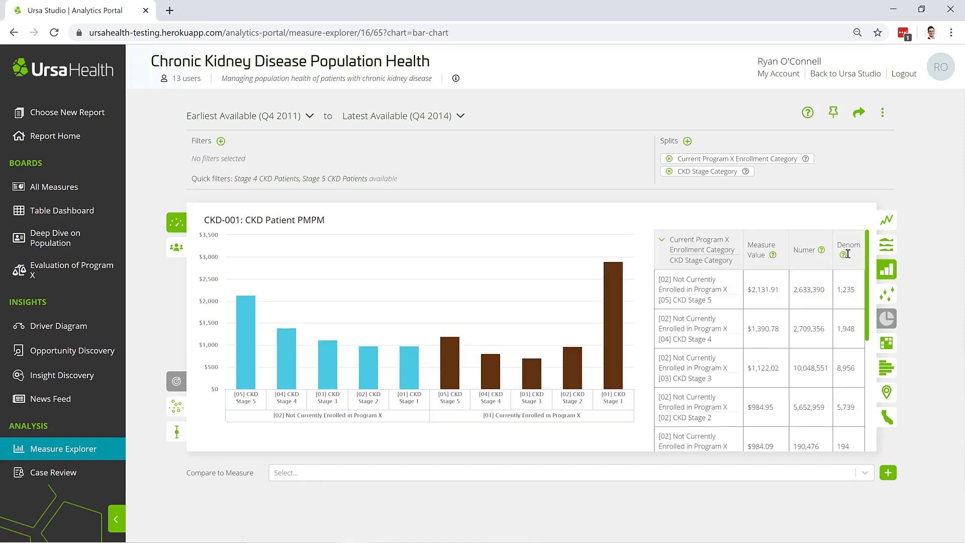
Remove both existing splits and split the bar chart by CKD Stage Category alone.
{"action": "left_click", "coordinate": [669, 171]}
{"action": "left_click", "coordinate": [668, 159]}
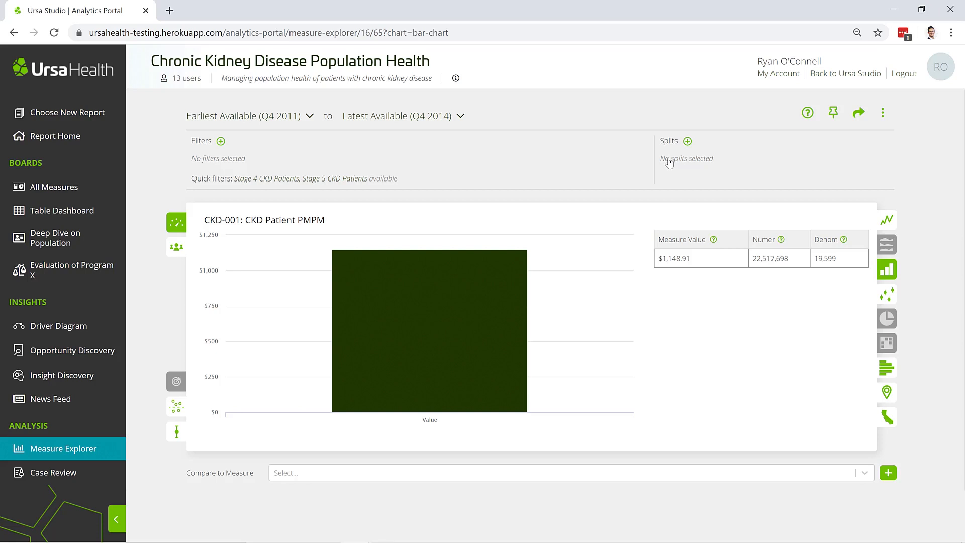
{"action": "left_click", "coordinate": [687, 141]}
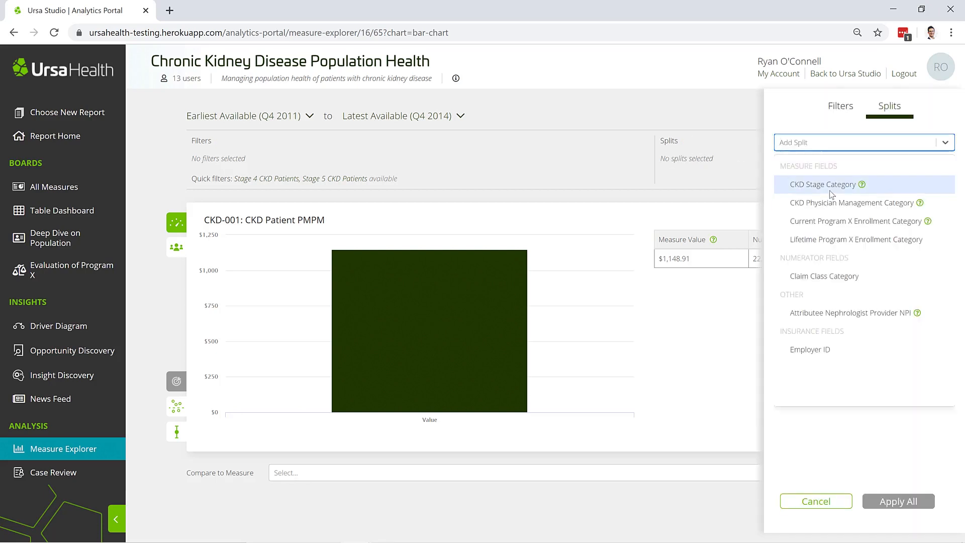
{"action": "left_click", "coordinate": [830, 190]}
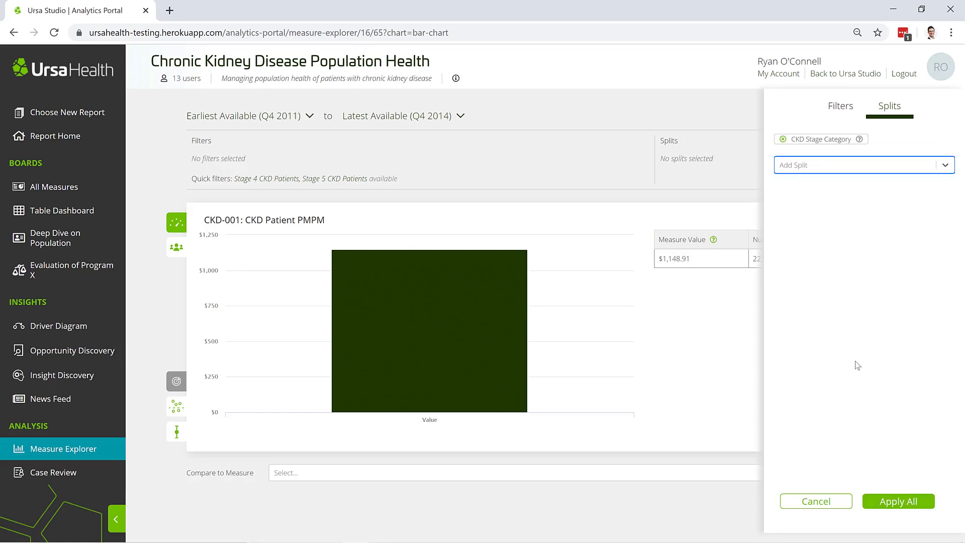
{"action": "left_click", "coordinate": [876, 501]}
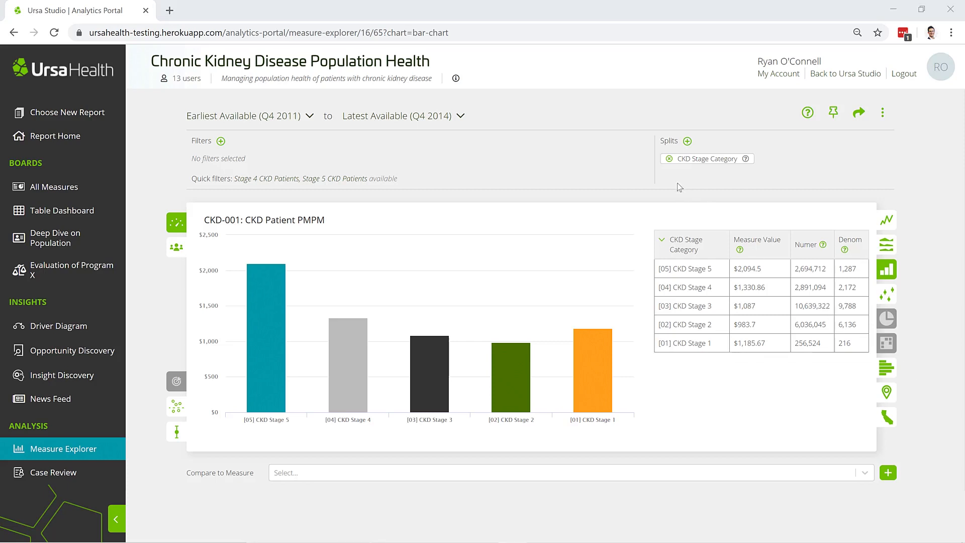
Replace the CKD Stage Category split with a split by Claim Class Category.
{"action": "left_click", "coordinate": [669, 159]}
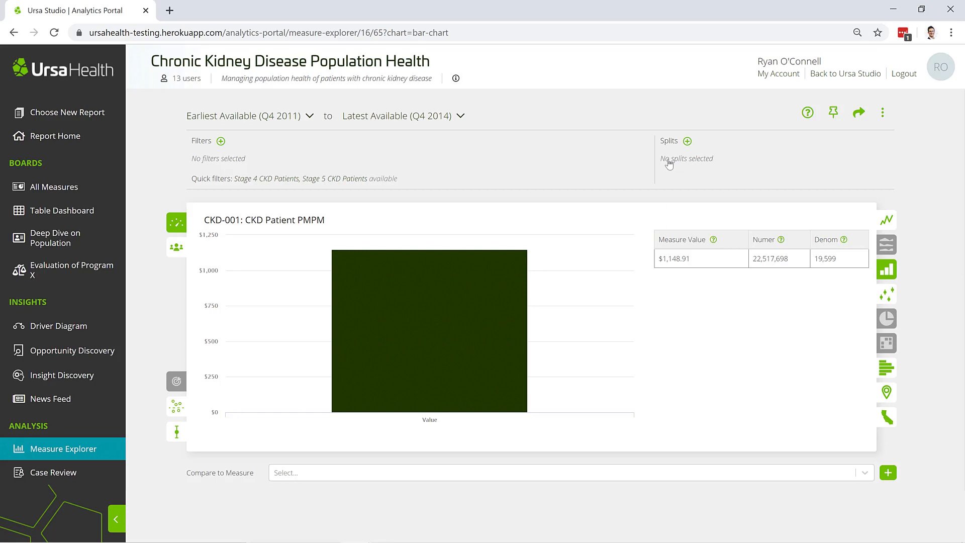
{"action": "left_click", "coordinate": [687, 141]}
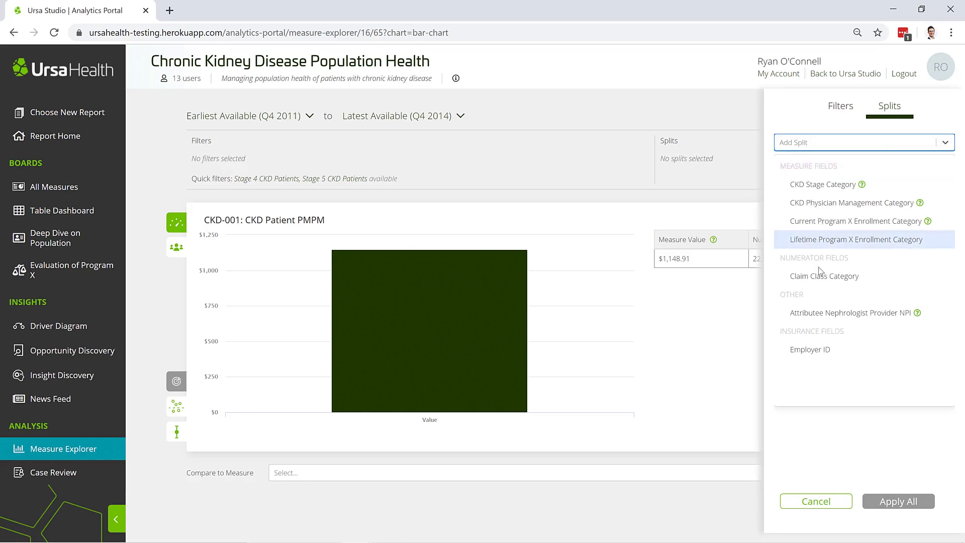
{"action": "left_click", "coordinate": [820, 277]}
{"action": "left_click", "coordinate": [880, 500]}
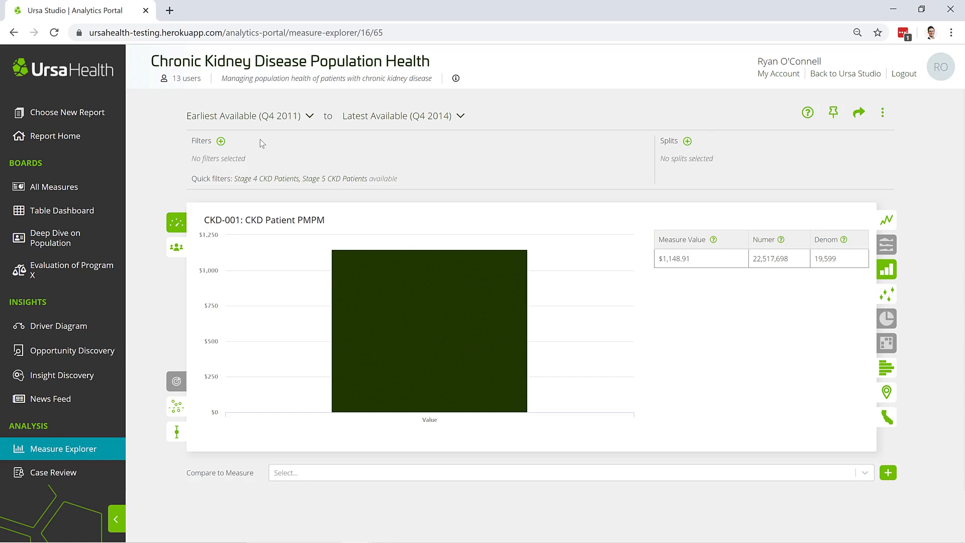
Define a filter where Count Any Nephrologist Office Visits in Last 3 Years is greater than 1.
{"action": "left_click", "coordinate": [221, 141]}
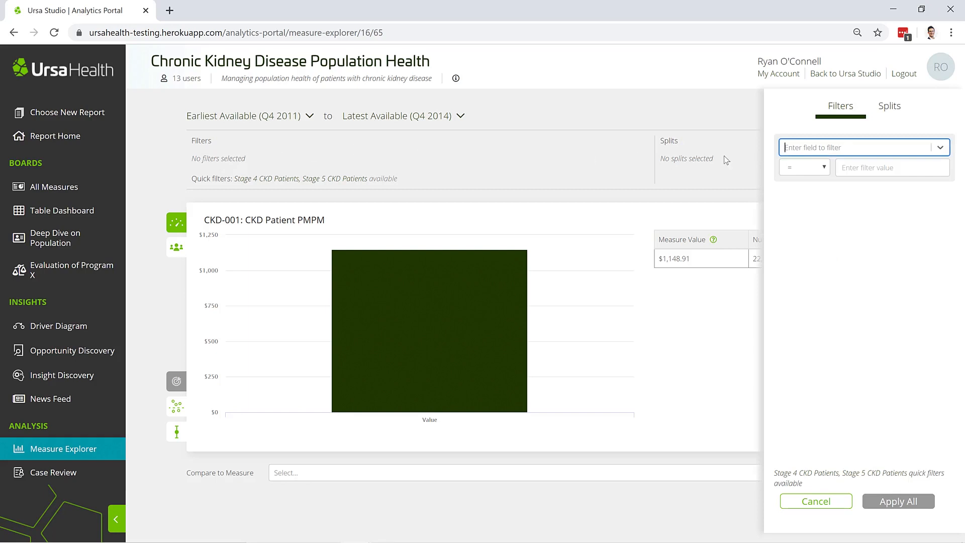
{"action": "type", "text": "ne"}
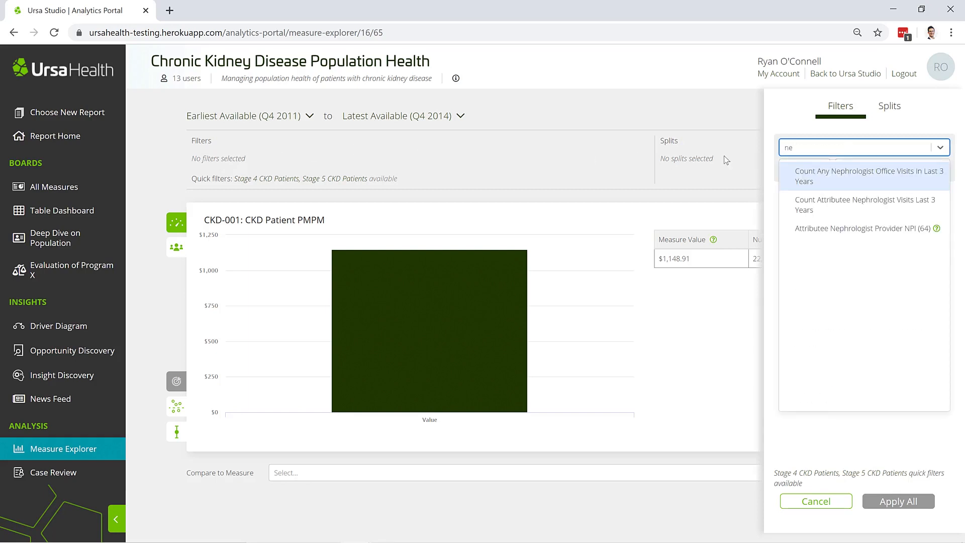
{"action": "left_click", "coordinate": [844, 172]}
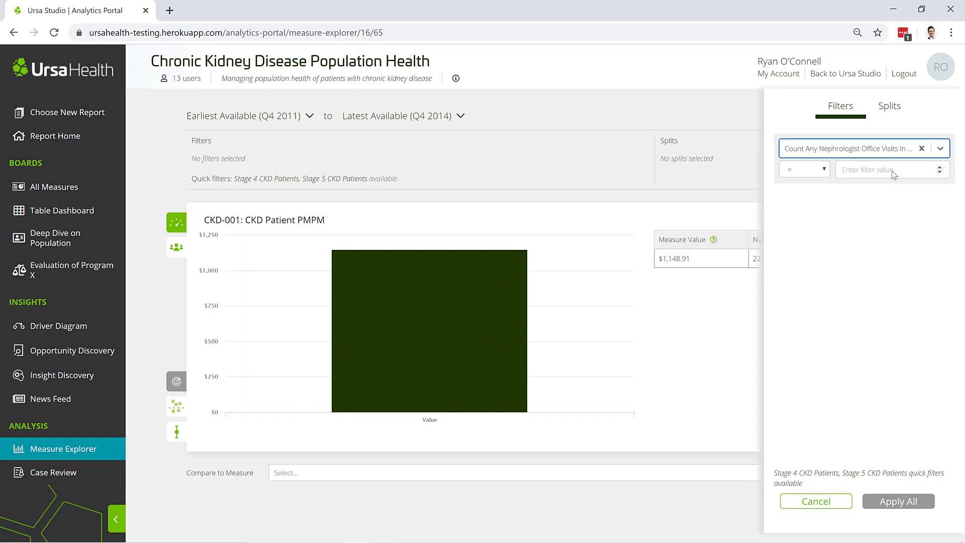
{"action": "left_click", "coordinate": [809, 173]}
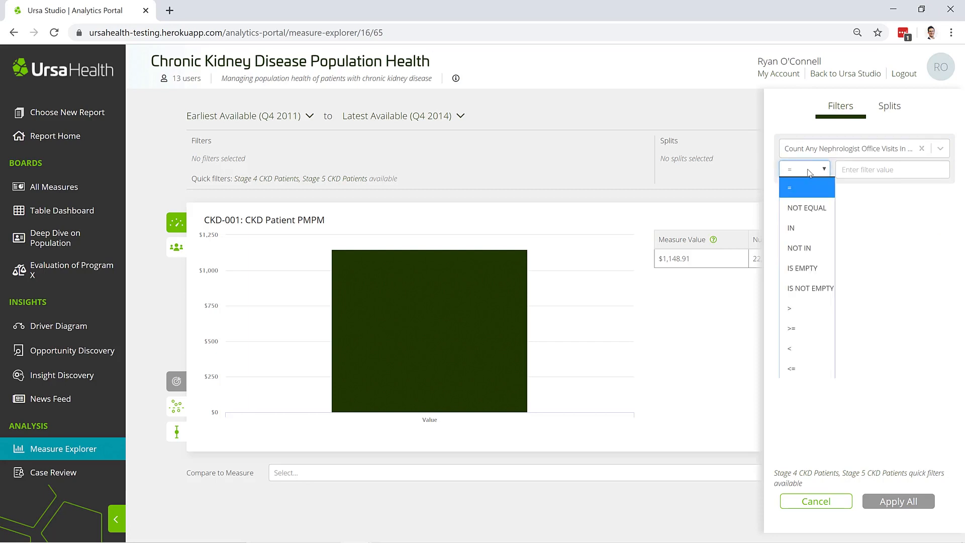
{"action": "left_click", "coordinate": [825, 308]}
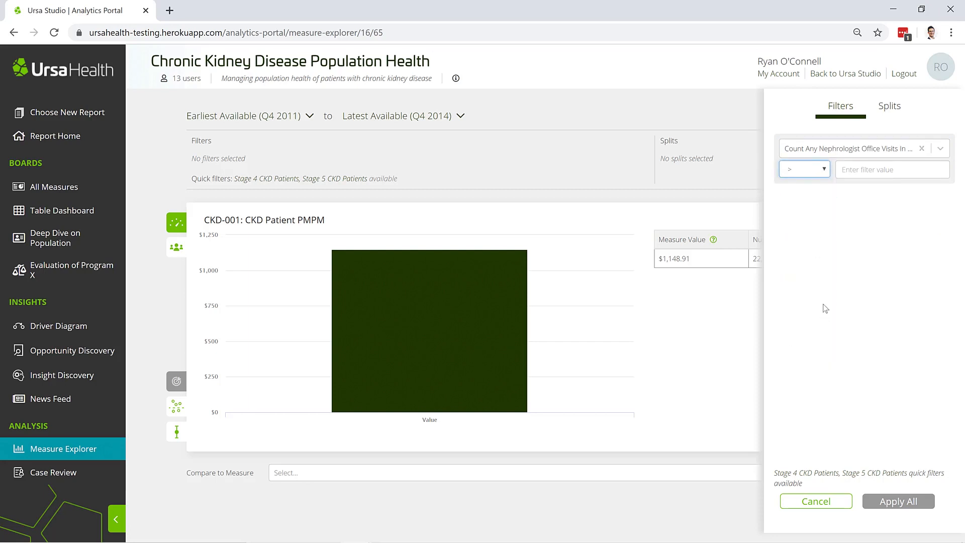
{"action": "left_click", "coordinate": [860, 171]}
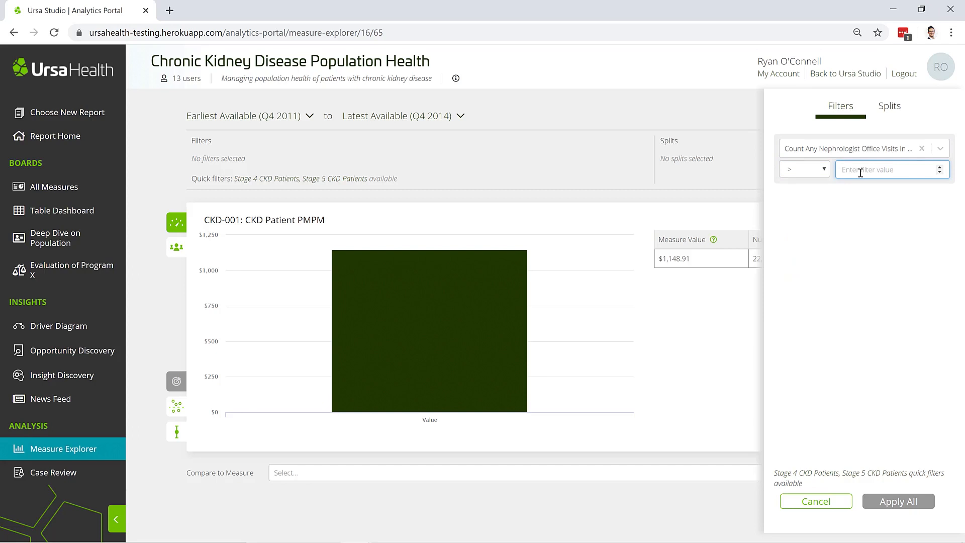
{"action": "type", "text": "1"}
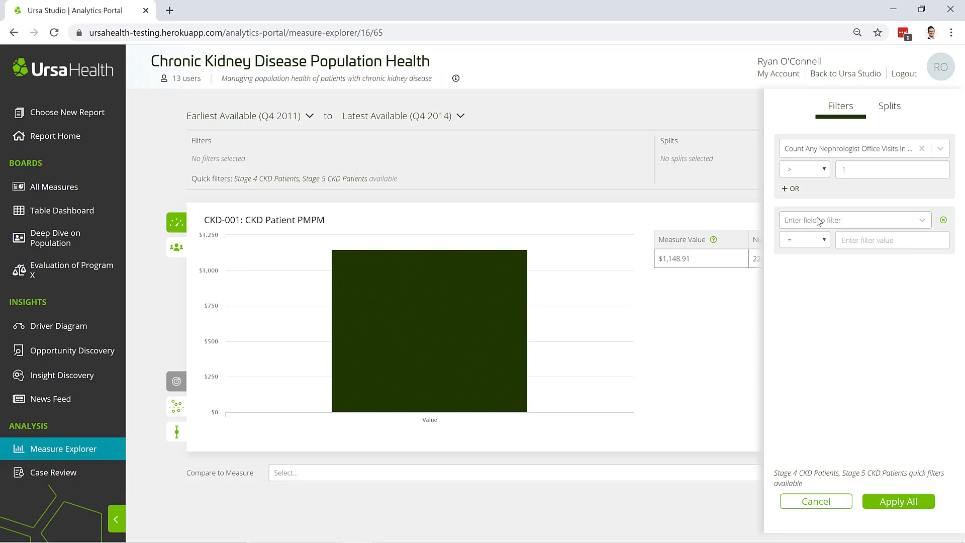
Add a second filter where CKD Stage Category is any of CKD Stage 4 or CKD Stage 5, and apply both filters.
{"action": "left_click", "coordinate": [818, 222]}
{"action": "type", "text": "ck"}
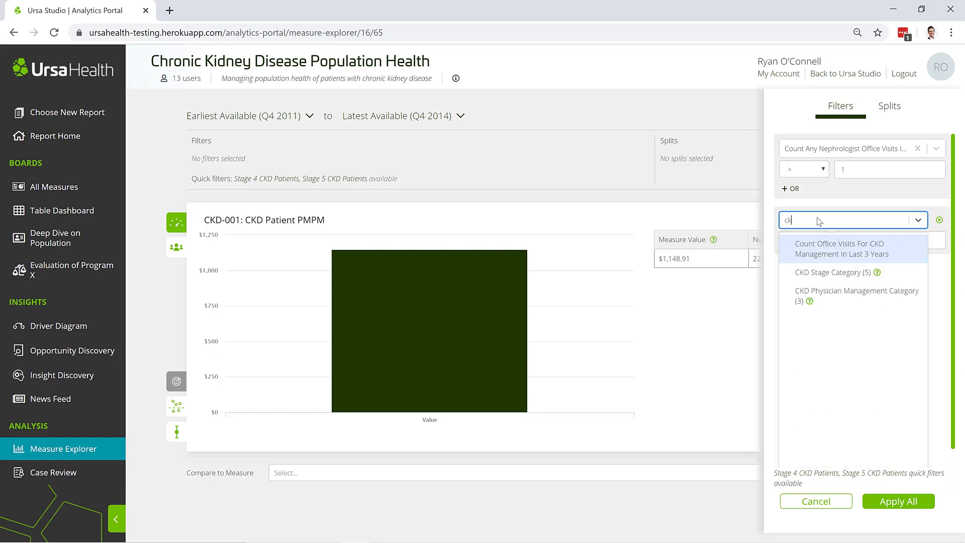
{"action": "type", "text": "d"}
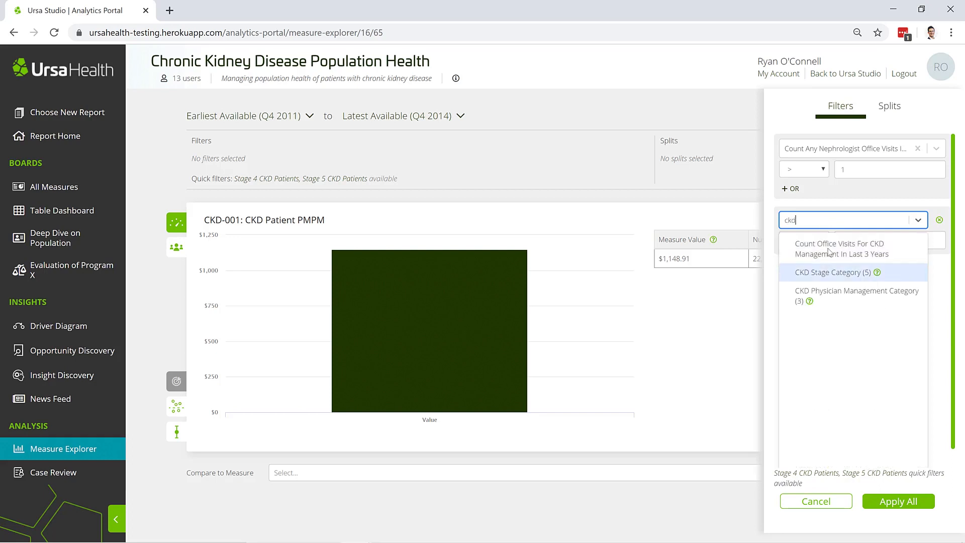
{"action": "left_click", "coordinate": [840, 280]}
{"action": "left_click", "coordinate": [848, 241]}
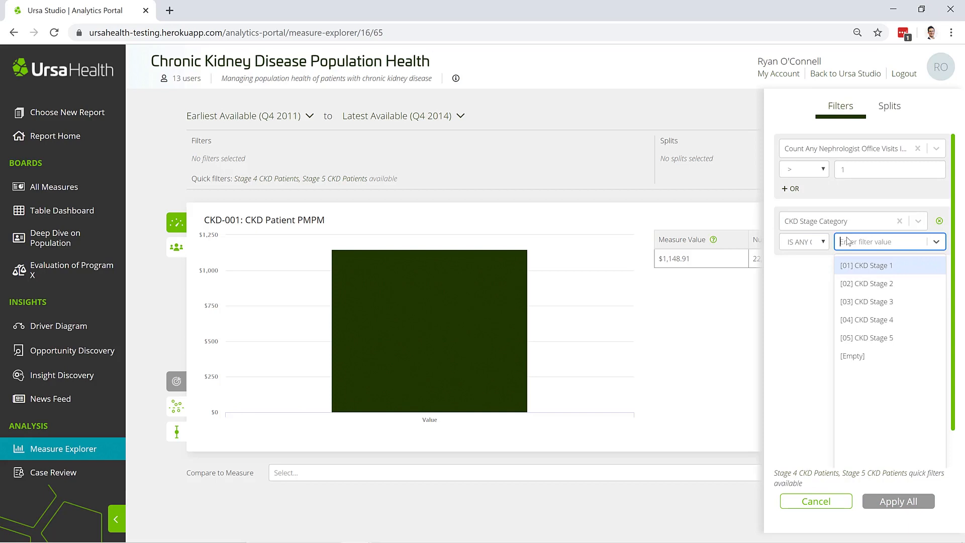
{"action": "left_click", "coordinate": [899, 323]}
{"action": "left_click", "coordinate": [907, 243]}
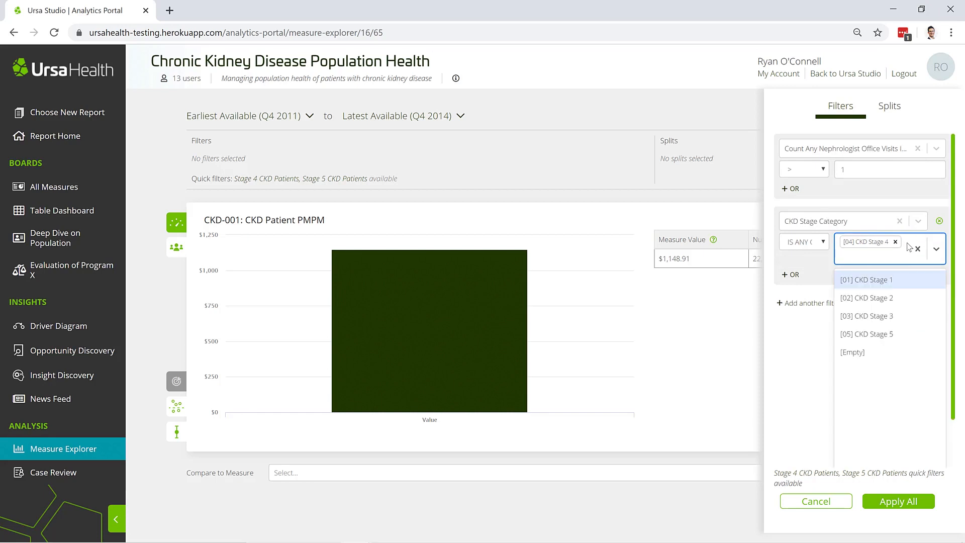
{"action": "left_click", "coordinate": [889, 334]}
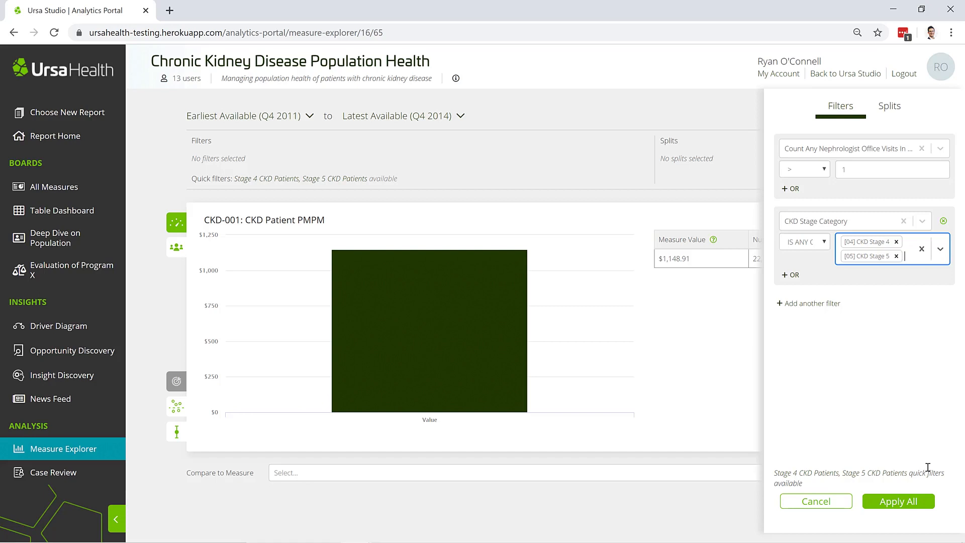
{"action": "left_click", "coordinate": [909, 503]}
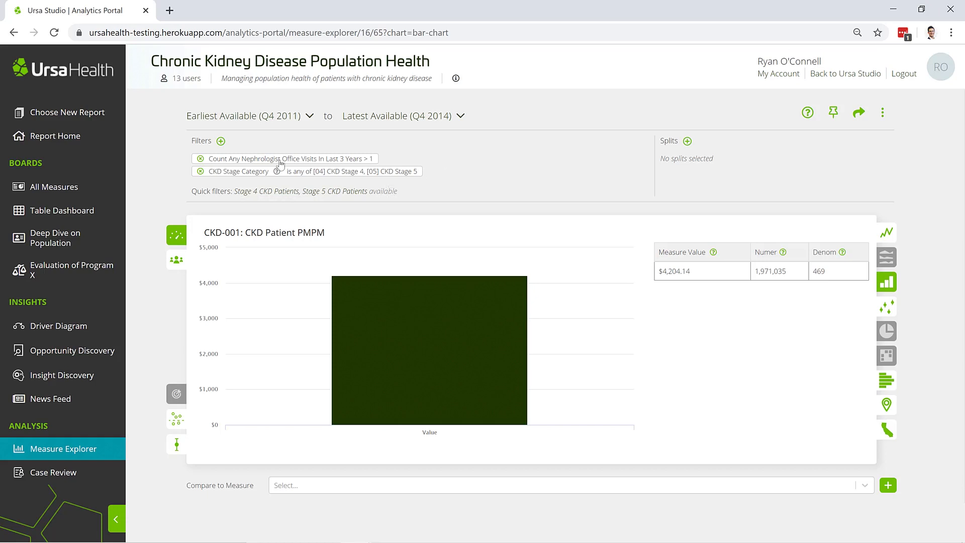
Remove both filters and show CKD Patient PMPM as a line chart over time with case volume overlaid.
{"action": "left_click", "coordinate": [200, 159]}
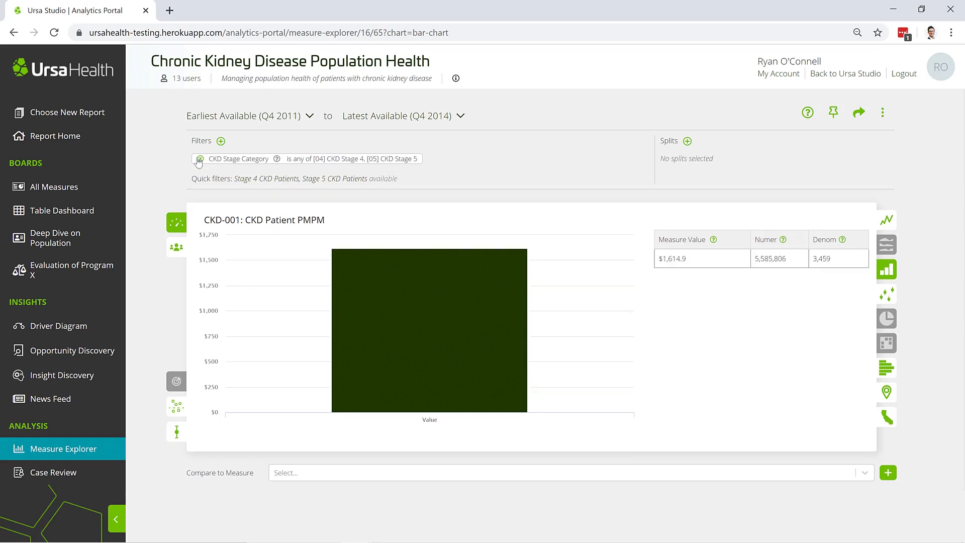
{"action": "left_click", "coordinate": [200, 159]}
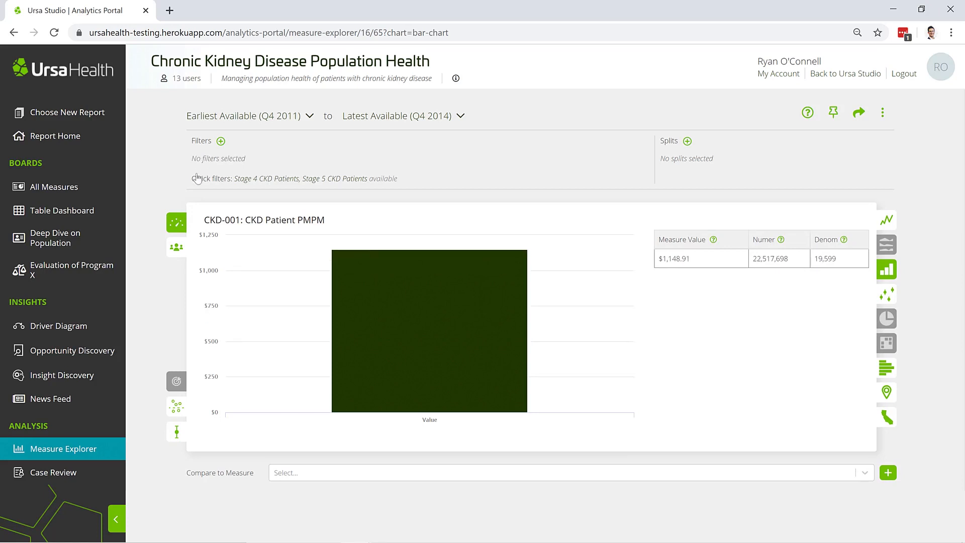
{"action": "left_click", "coordinate": [177, 247]}
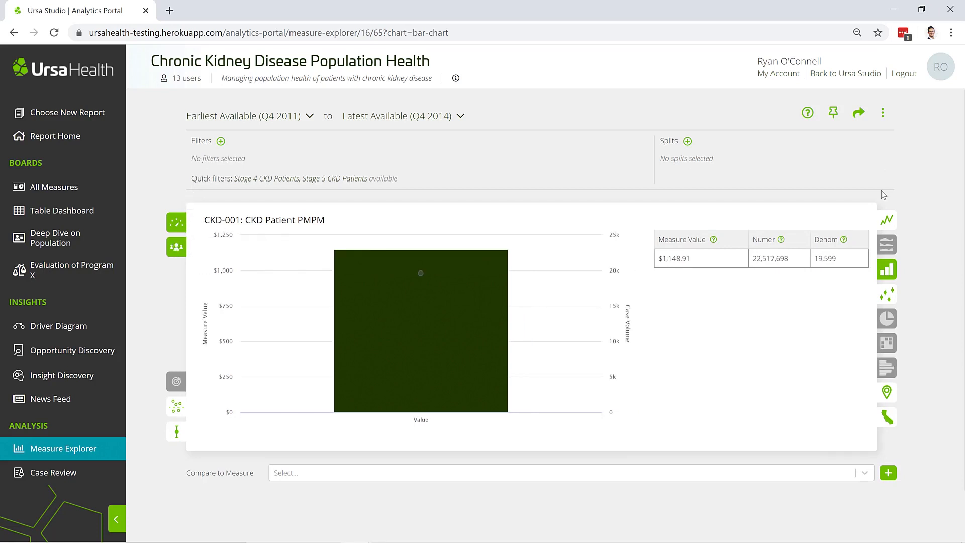
{"action": "left_click", "coordinate": [886, 219]}
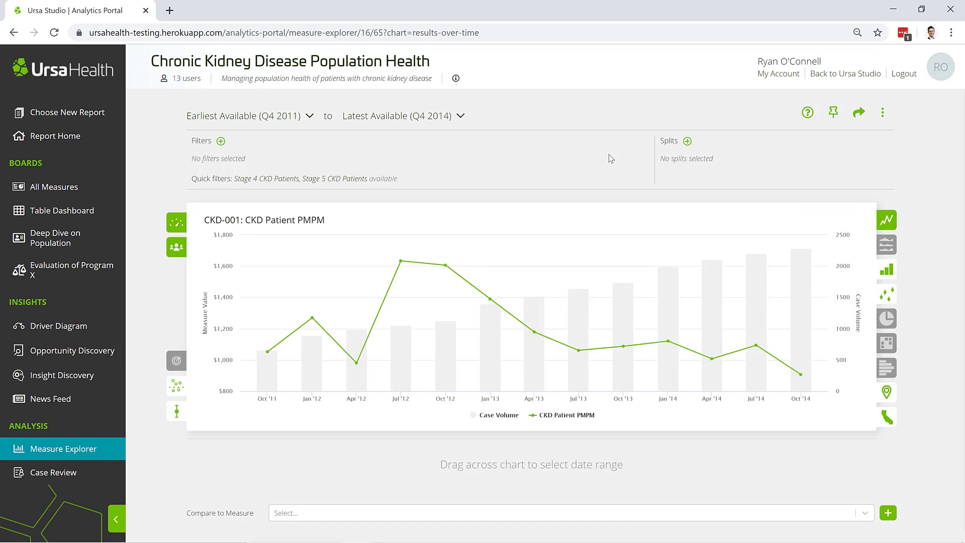
Filter the results over time to periods with Aggregate Case Volume greater than or equal to 1200.
{"action": "left_click", "coordinate": [221, 141]}
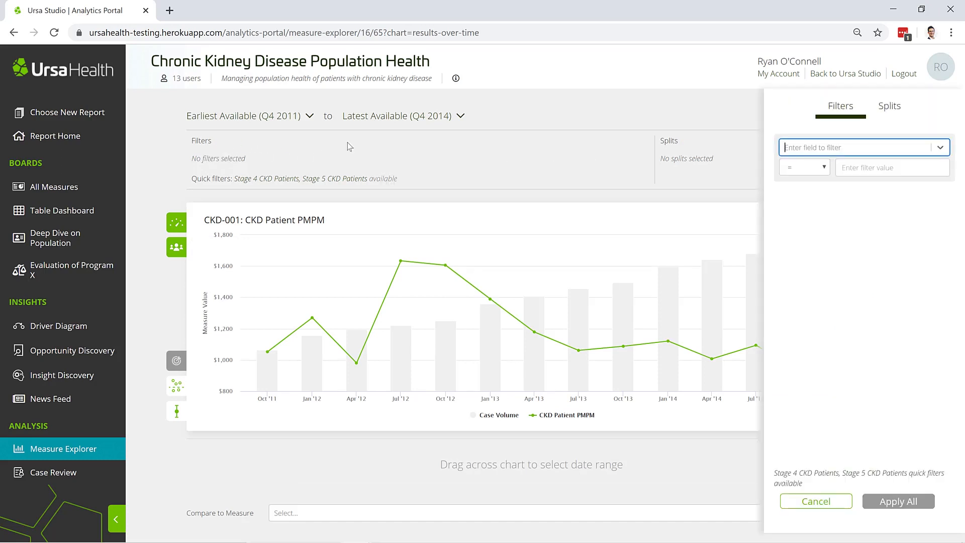
{"action": "left_click", "coordinate": [843, 151]}
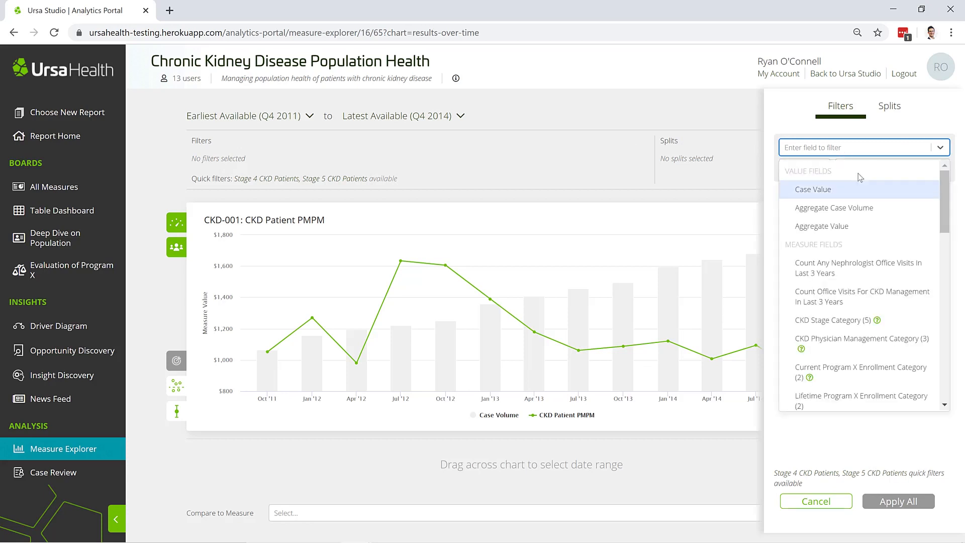
{"action": "left_click", "coordinate": [881, 207]}
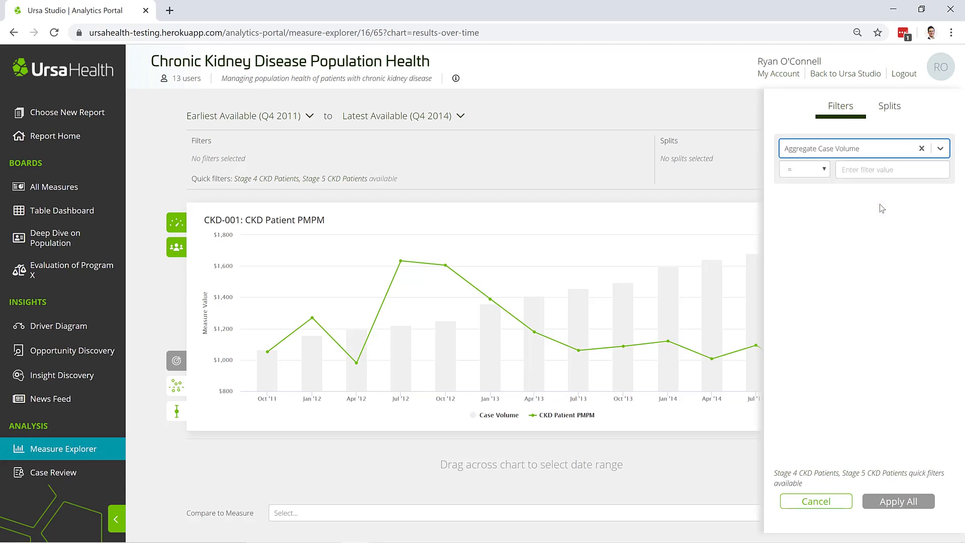
{"action": "left_click", "coordinate": [812, 170]}
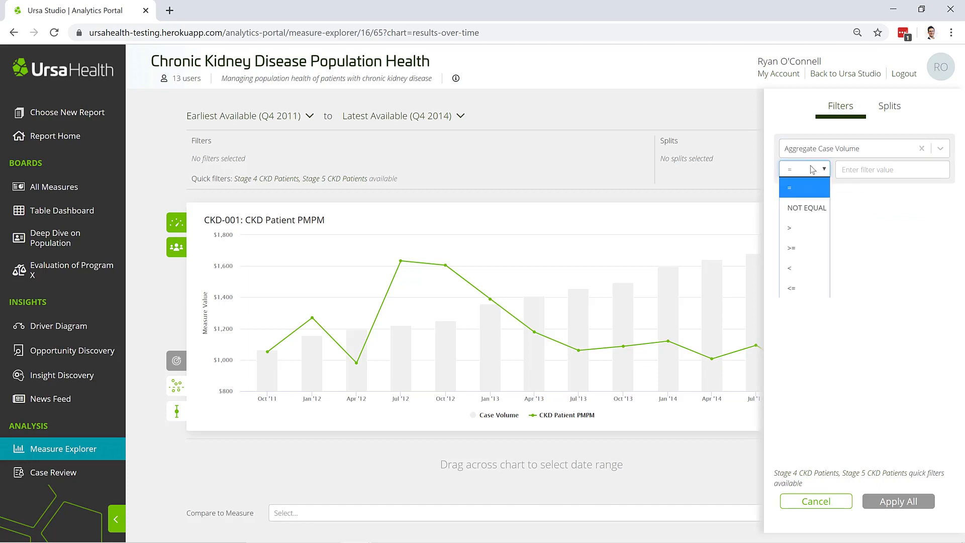
{"action": "left_click", "coordinate": [812, 251]}
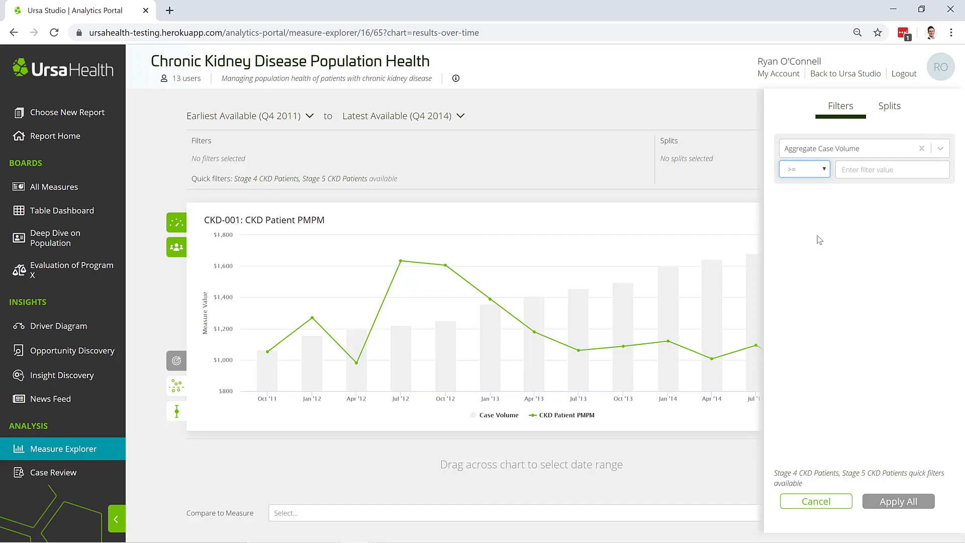
{"action": "left_click", "coordinate": [852, 173]}
{"action": "type", "text": "1200"}
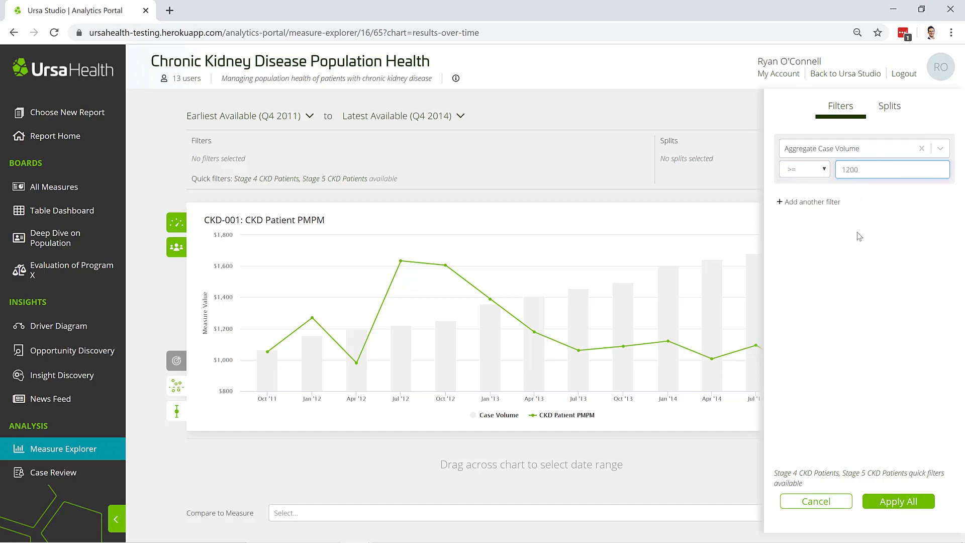
{"action": "left_click", "coordinate": [879, 502]}
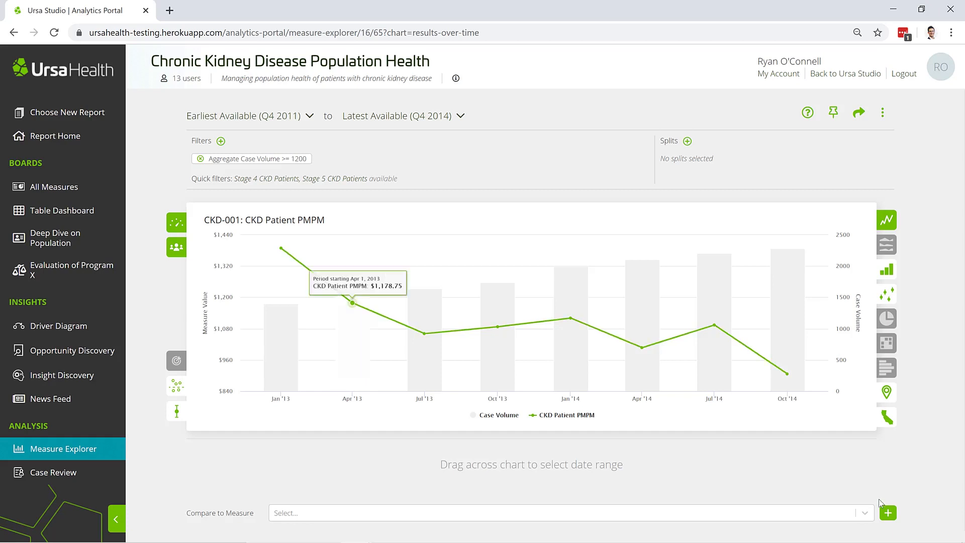
Replace the Aggregate Case Volume filter with one where Aggregate Value is less than or equal to 950.
{"action": "left_click", "coordinate": [200, 159]}
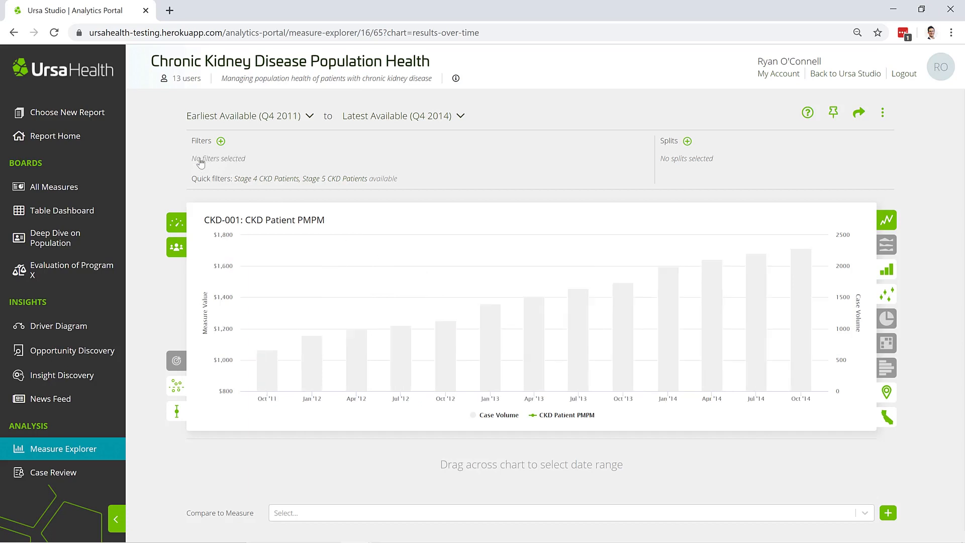
{"action": "left_click", "coordinate": [221, 140]}
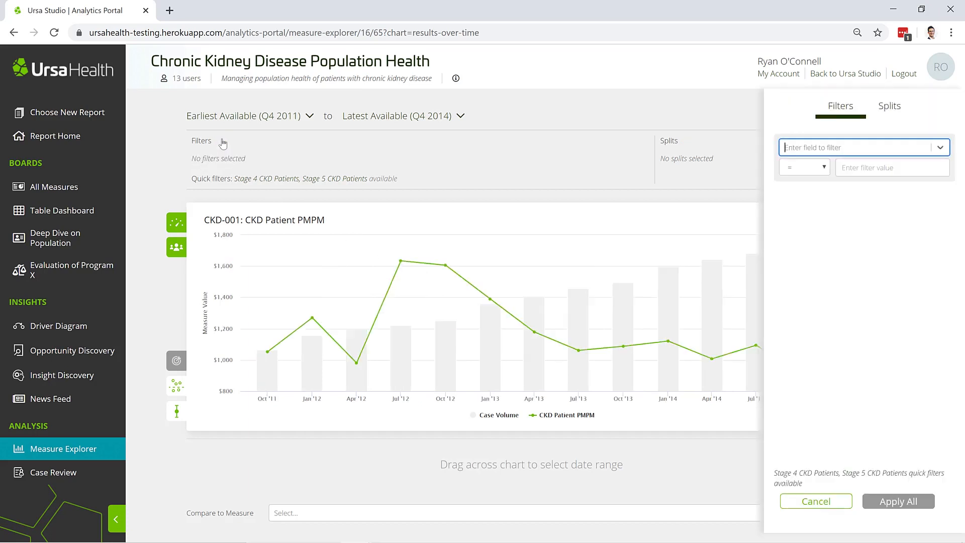
{"action": "left_click", "coordinate": [827, 149]}
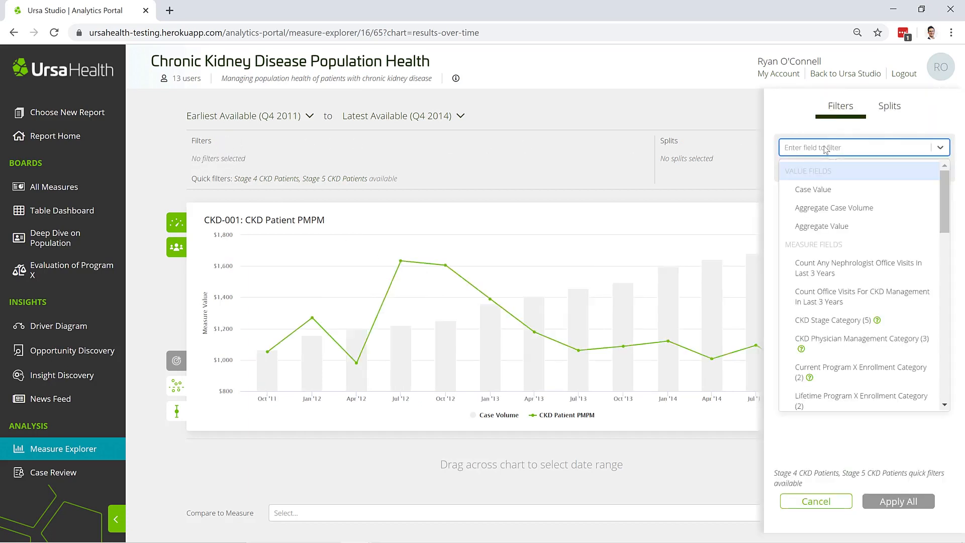
{"action": "left_click", "coordinate": [865, 235]}
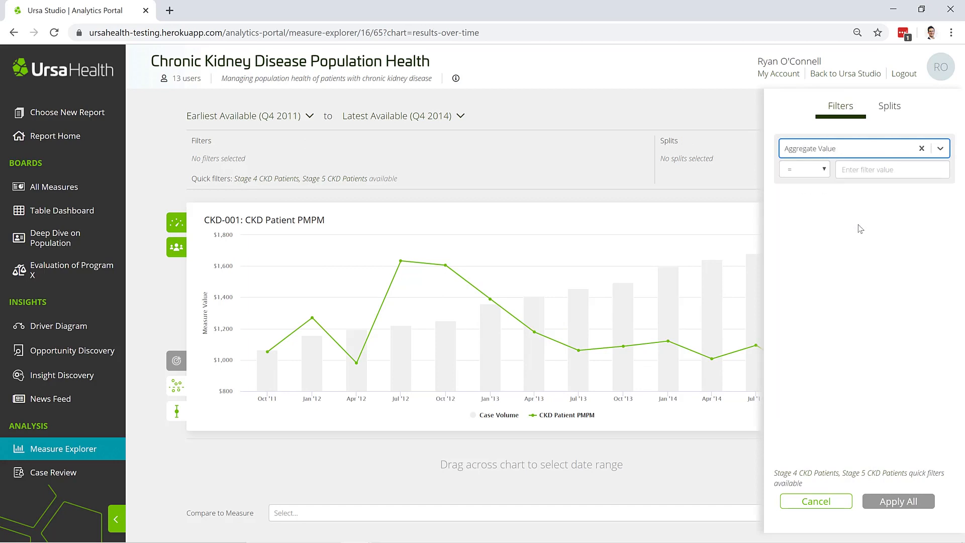
{"action": "left_click", "coordinate": [811, 175]}
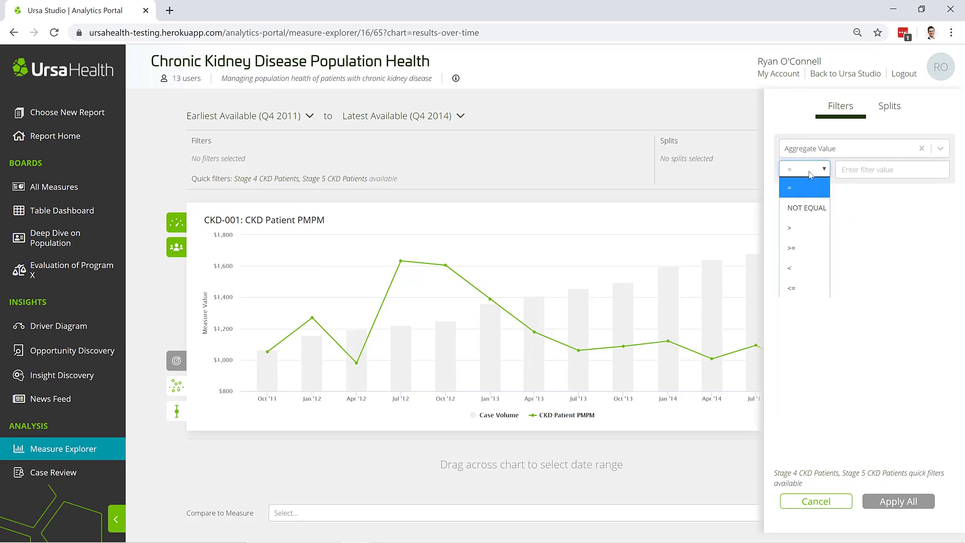
{"action": "left_click", "coordinate": [803, 291]}
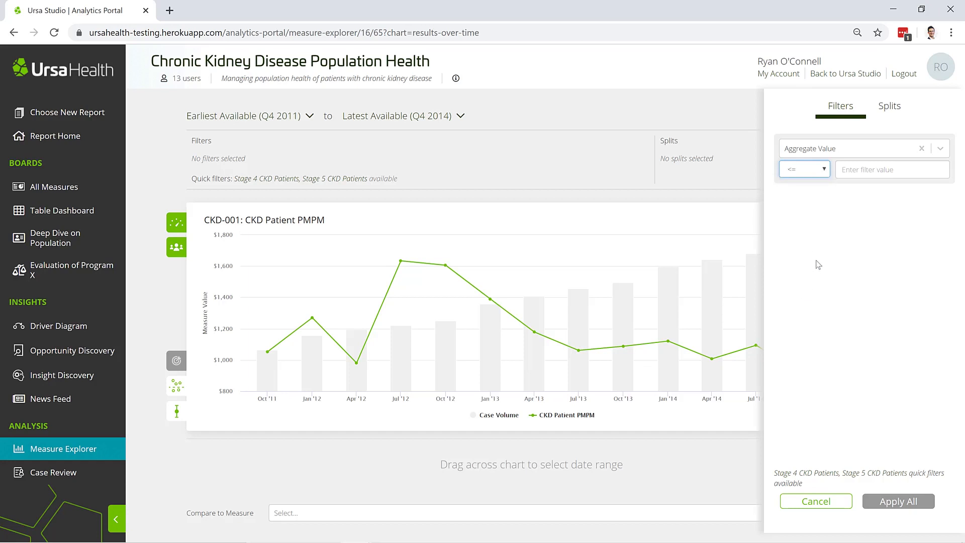
{"action": "left_click", "coordinate": [858, 171]}
{"action": "type", "text": "950"}
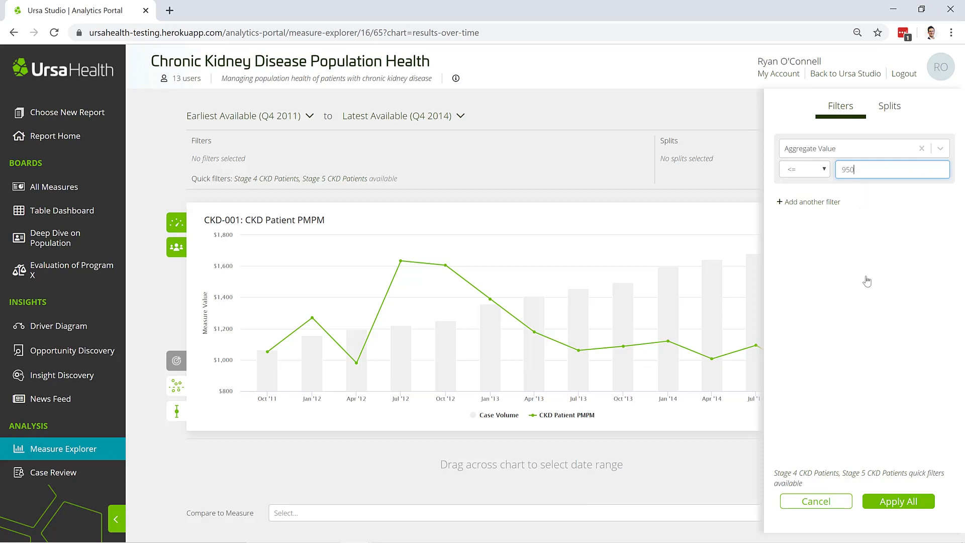
{"action": "left_click", "coordinate": [883, 502]}
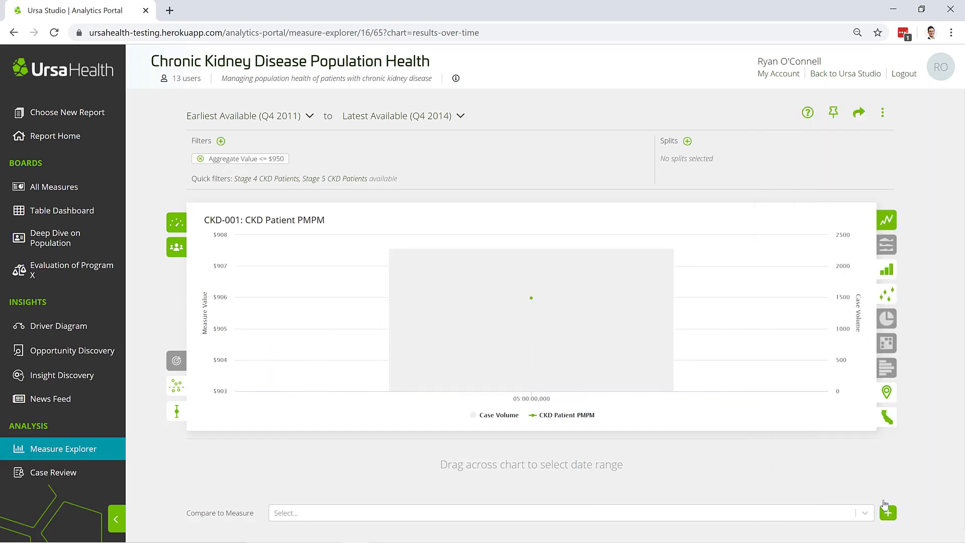